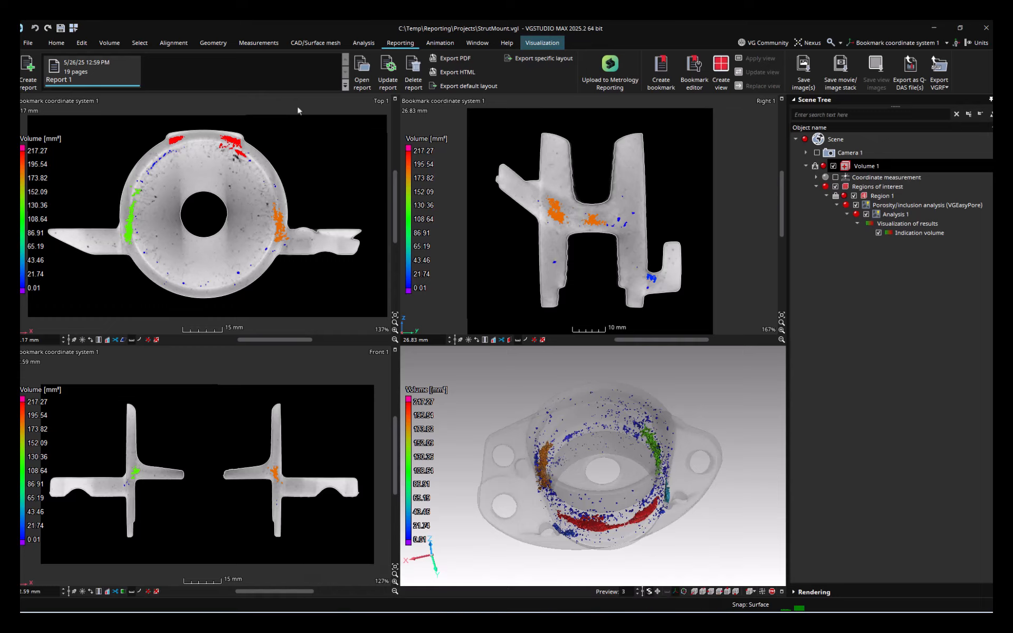
# Step: Open the existing report and review the indication table element on its page
pyautogui.click(367, 86)
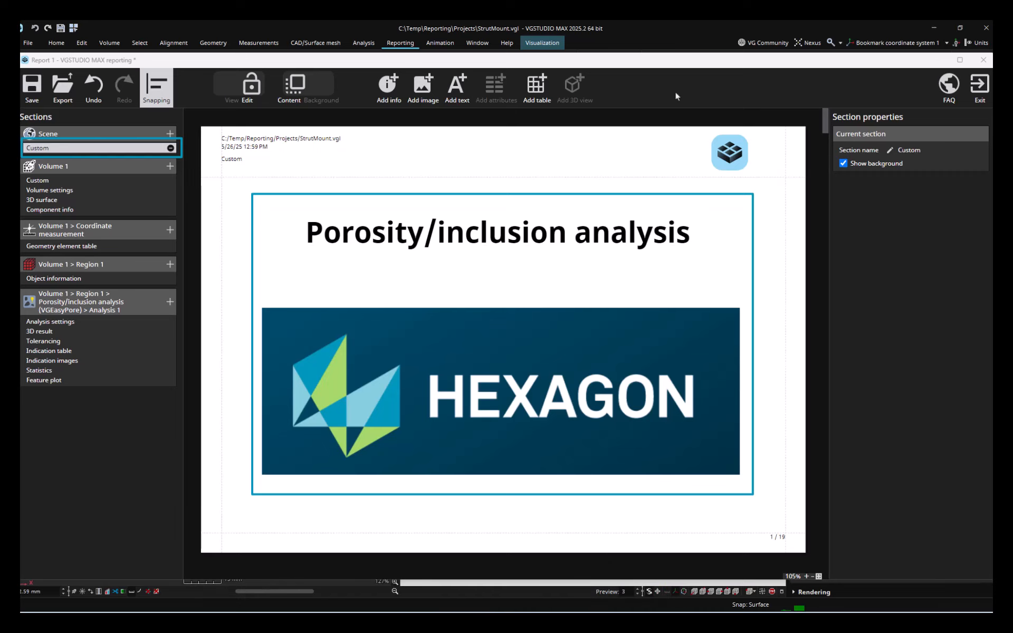
pyautogui.click(47, 352)
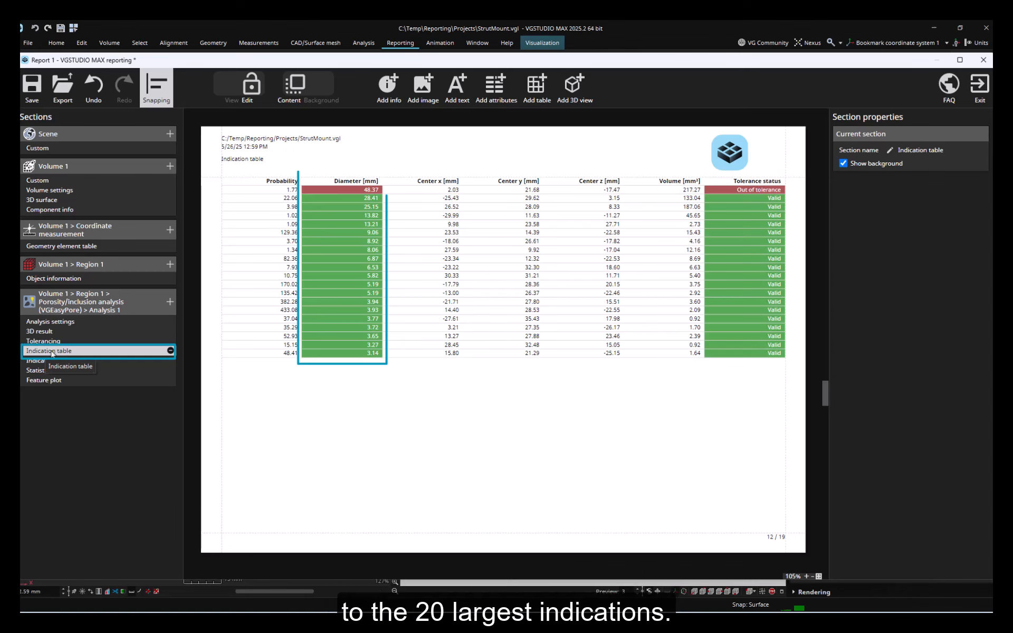
pyautogui.click(502, 293)
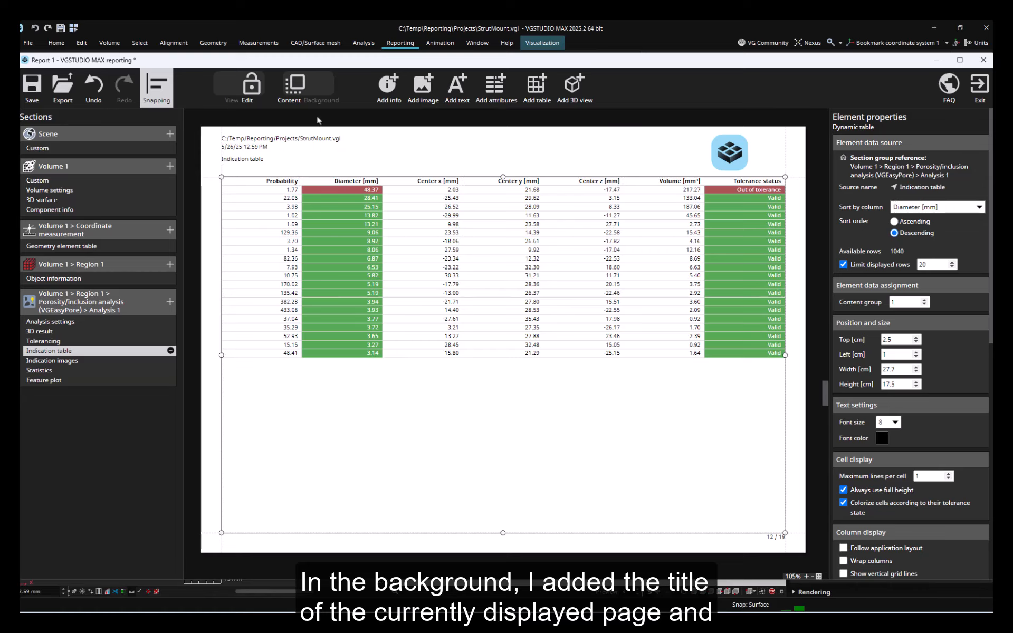
# Step: Save the report with its new layout and exit the report editor
pyautogui.click(313, 97)
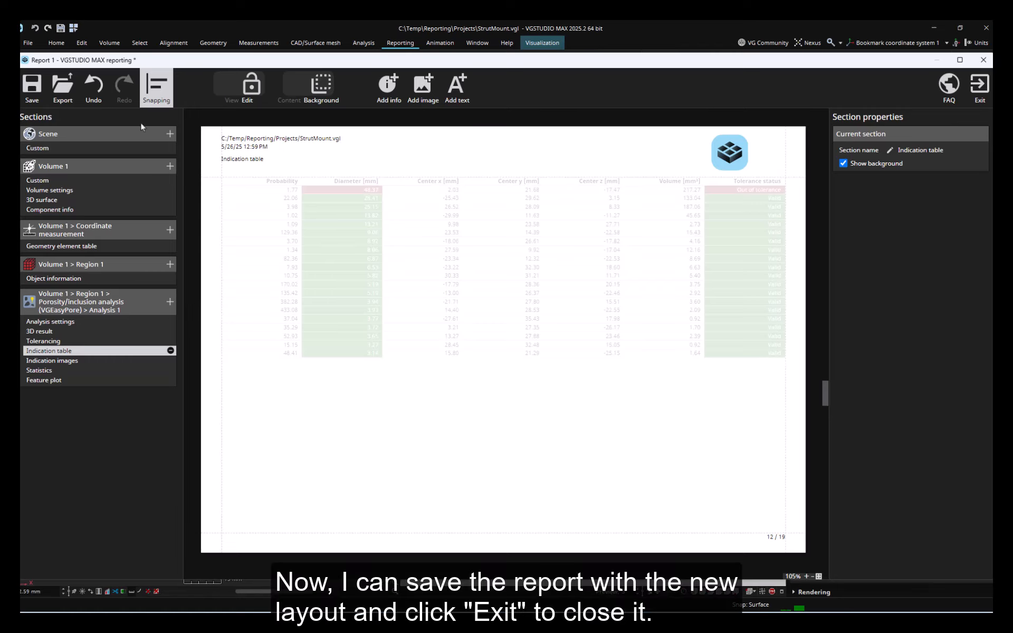
pyautogui.click(31, 87)
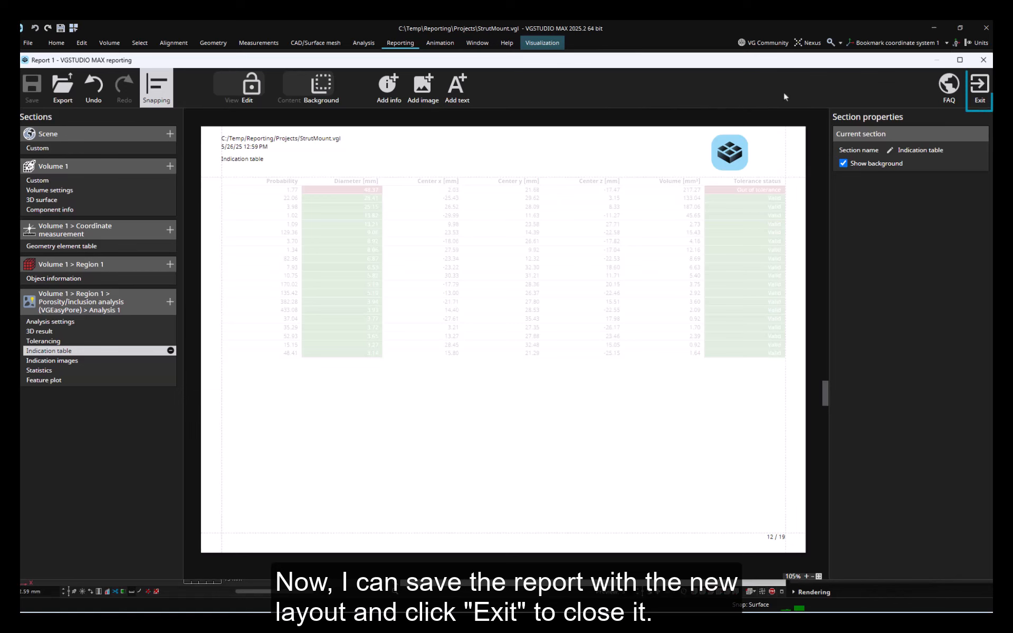
pyautogui.click(981, 87)
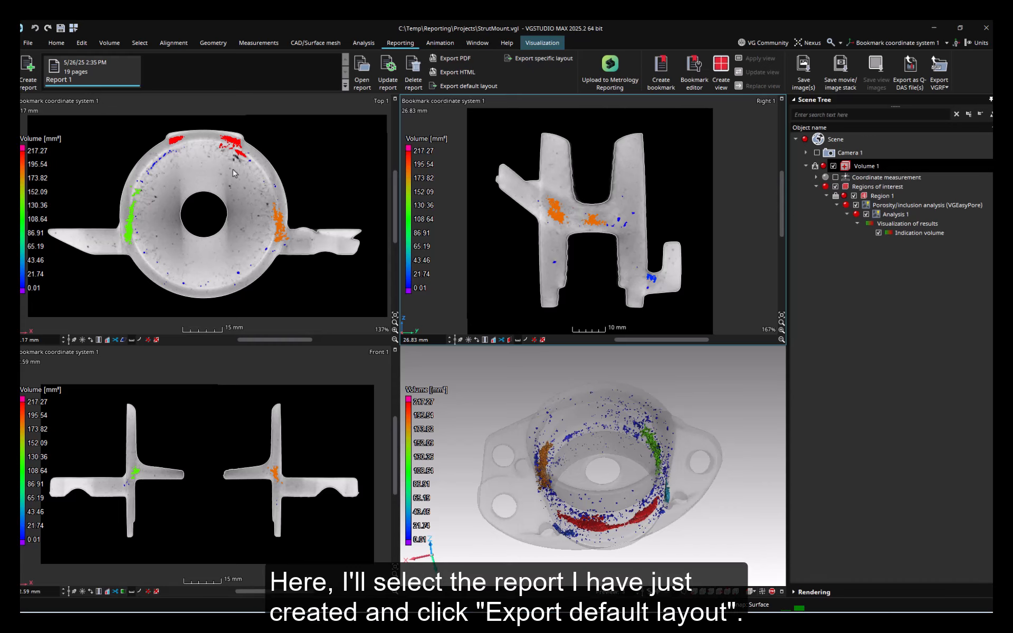
# Step: Export the selected report's default layout under the name PIA_inspection
pyautogui.click(115, 76)
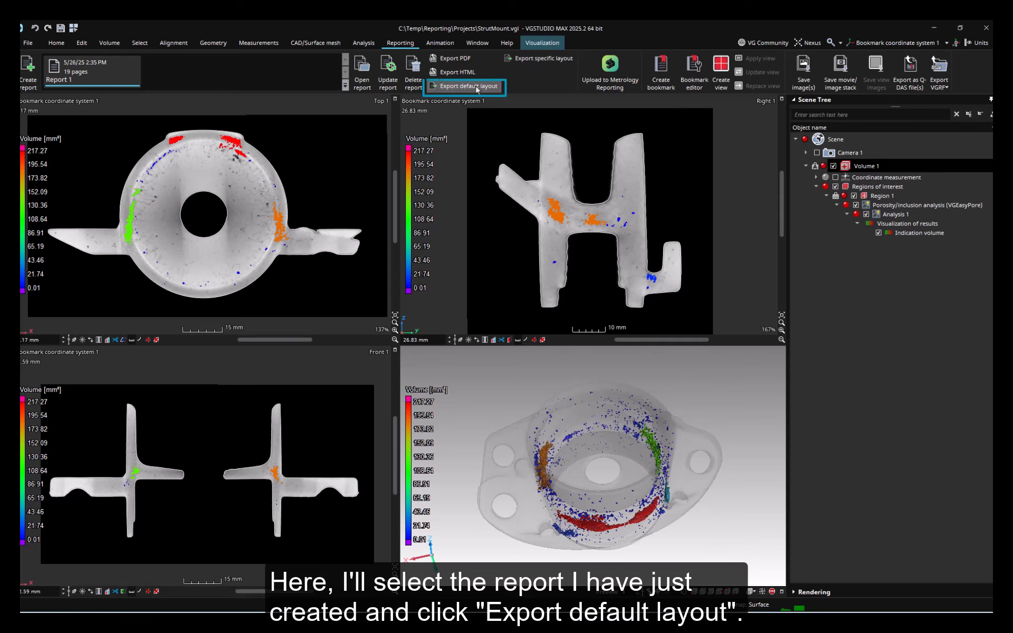
pyautogui.click(458, 86)
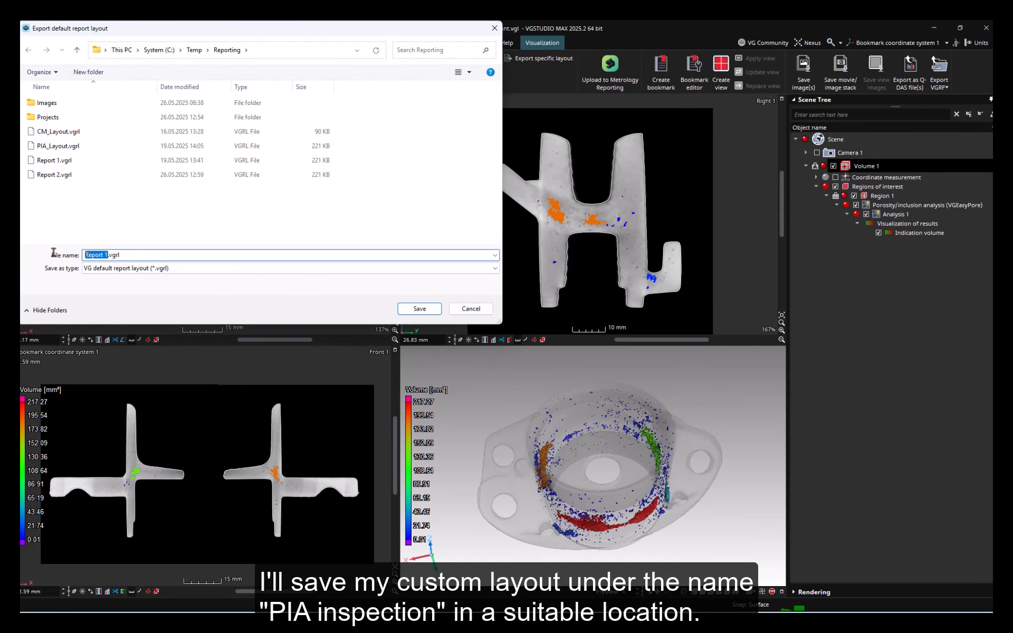
pyautogui.write('PIA_inspection')
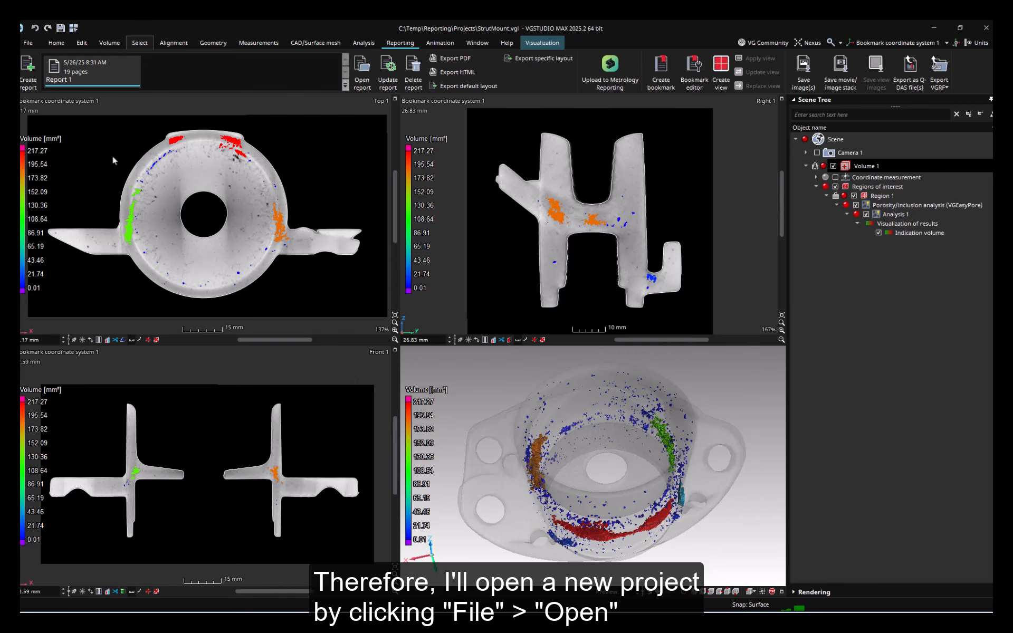
# Step: Open the project DragShoe_2.vgl from the Projects folder without saving the current project
pyautogui.click(28, 42)
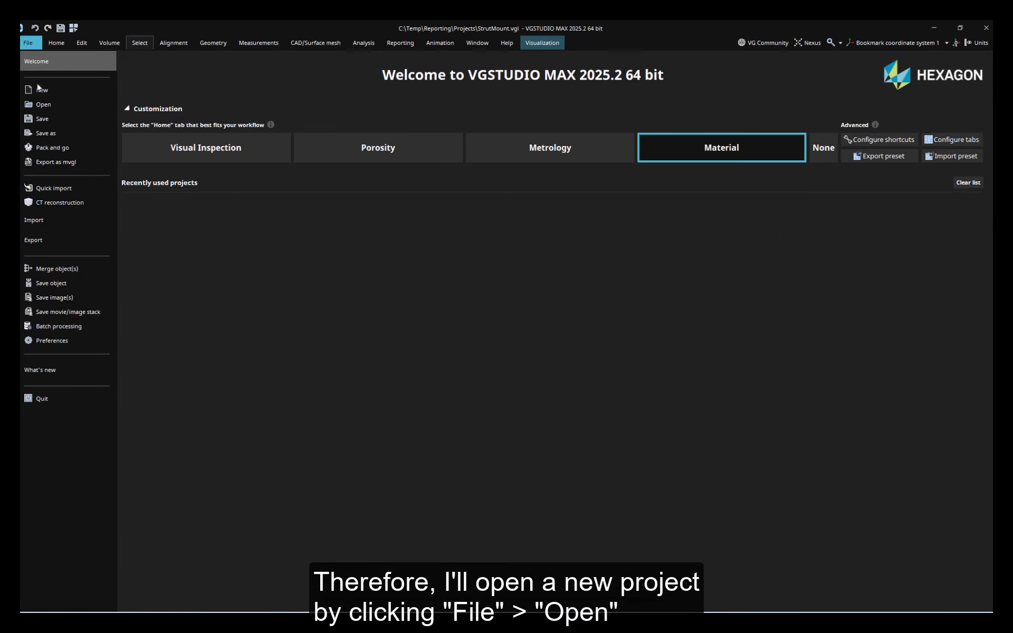
pyautogui.click(47, 108)
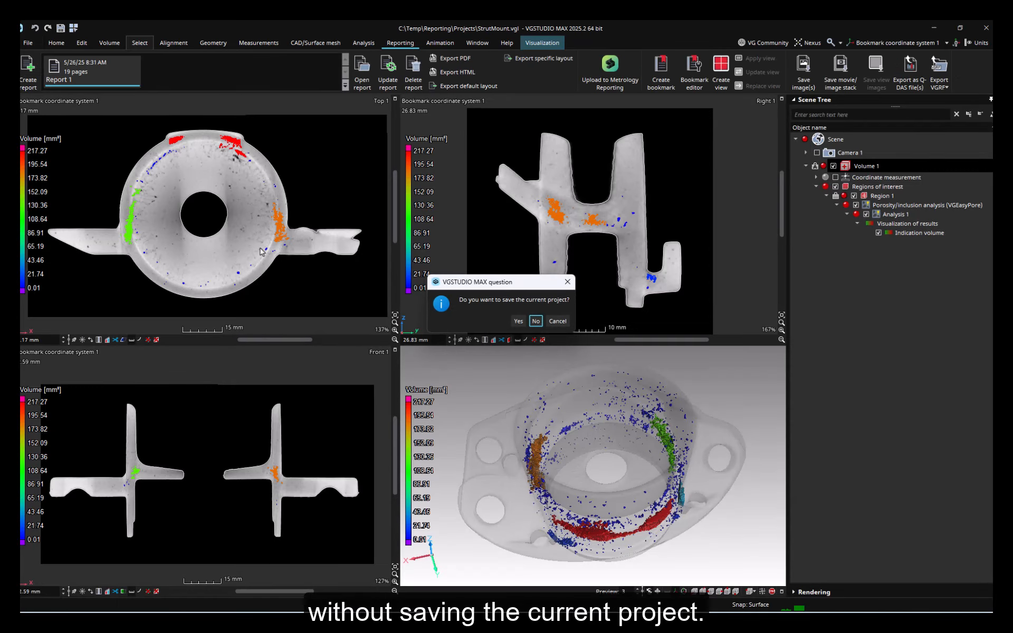
pyautogui.click(535, 321)
pyautogui.doubleClick(57, 117)
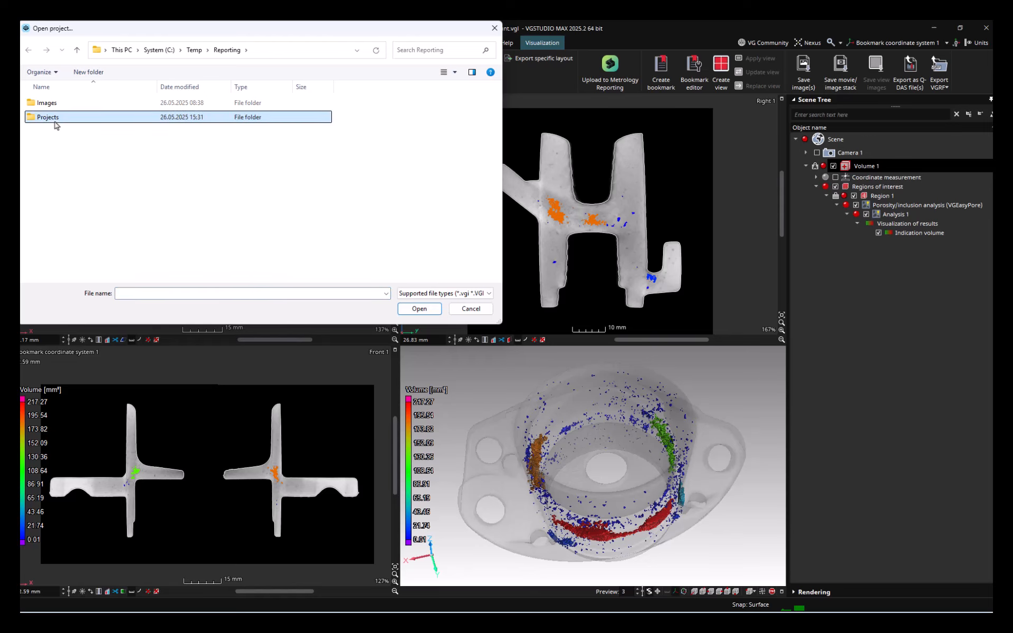
pyautogui.click(68, 246)
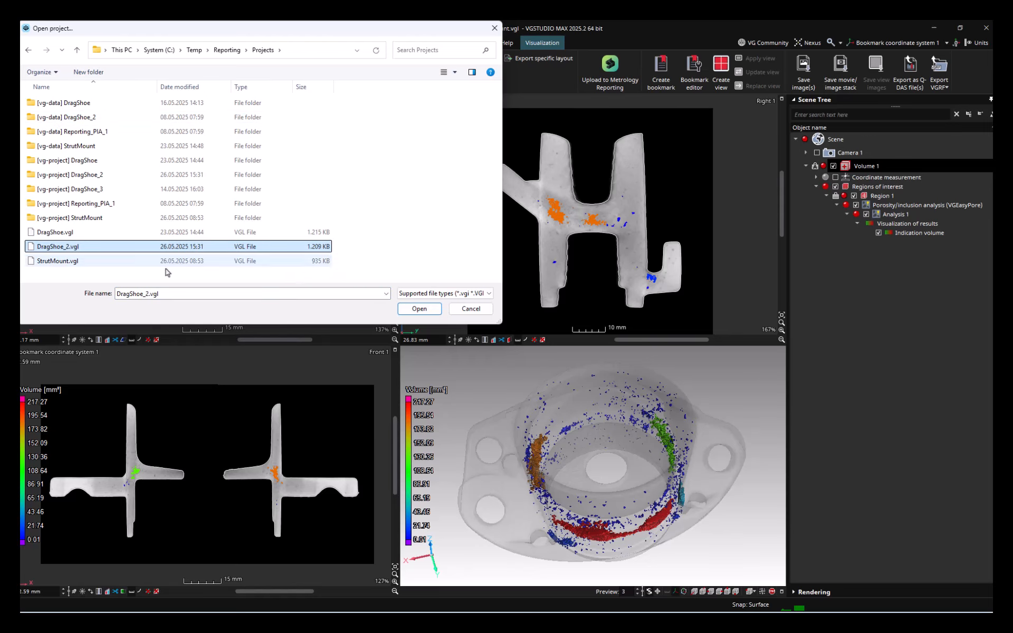
pyautogui.click(415, 310)
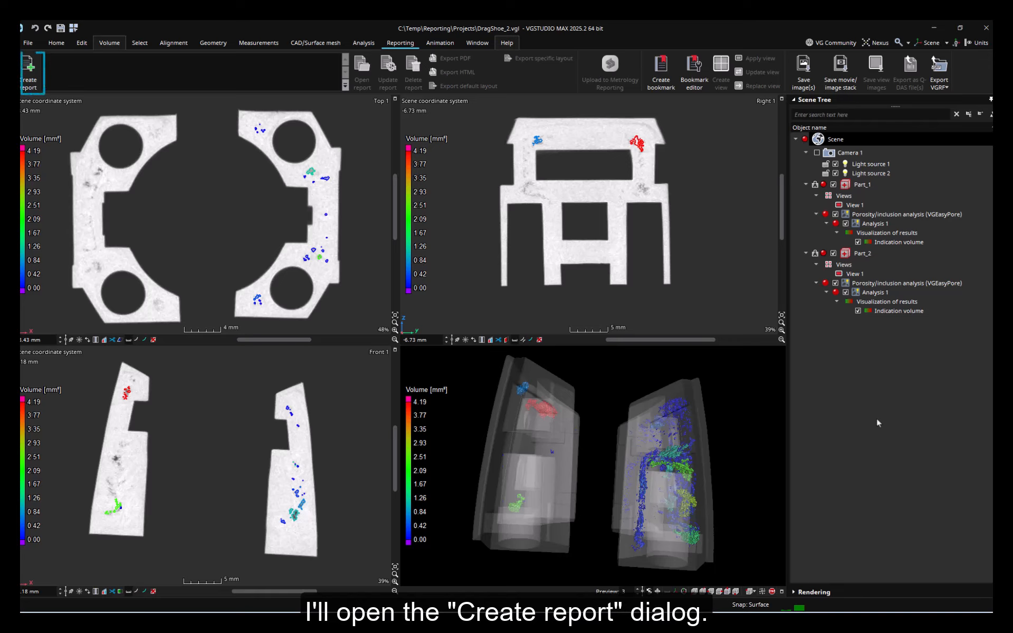
# Step: Start a new report including the whole Scene and choose the PIA_inspection.vgrl layout
pyautogui.click(31, 79)
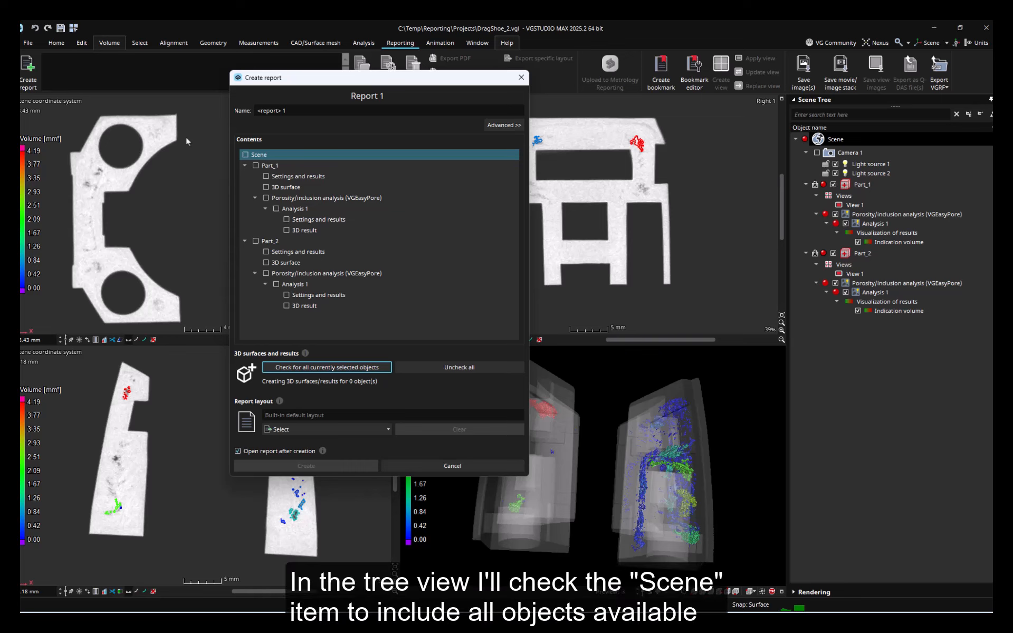
pyautogui.click(246, 156)
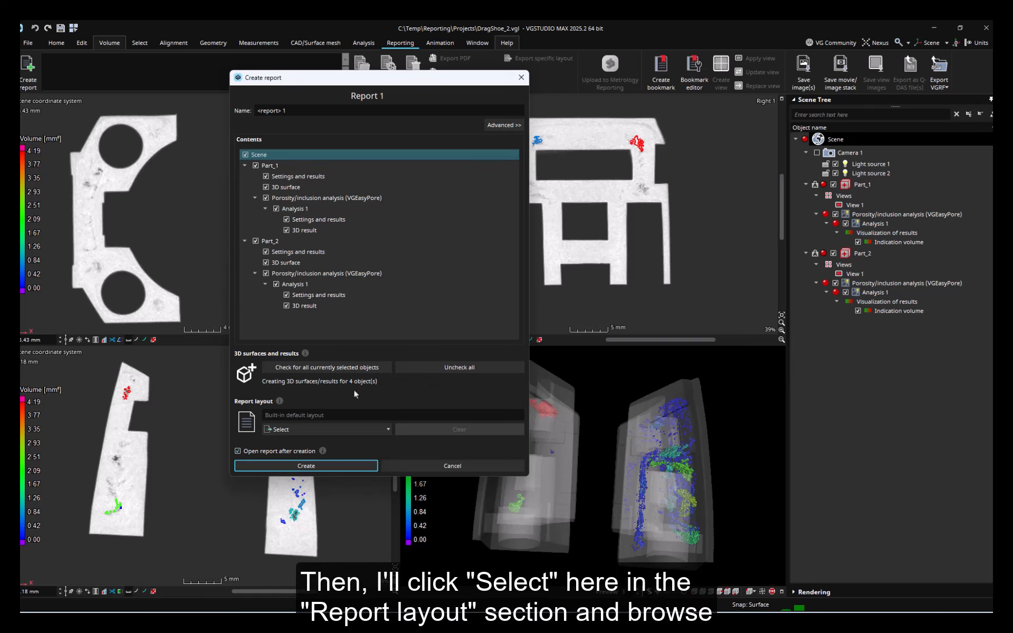
pyautogui.click(364, 428)
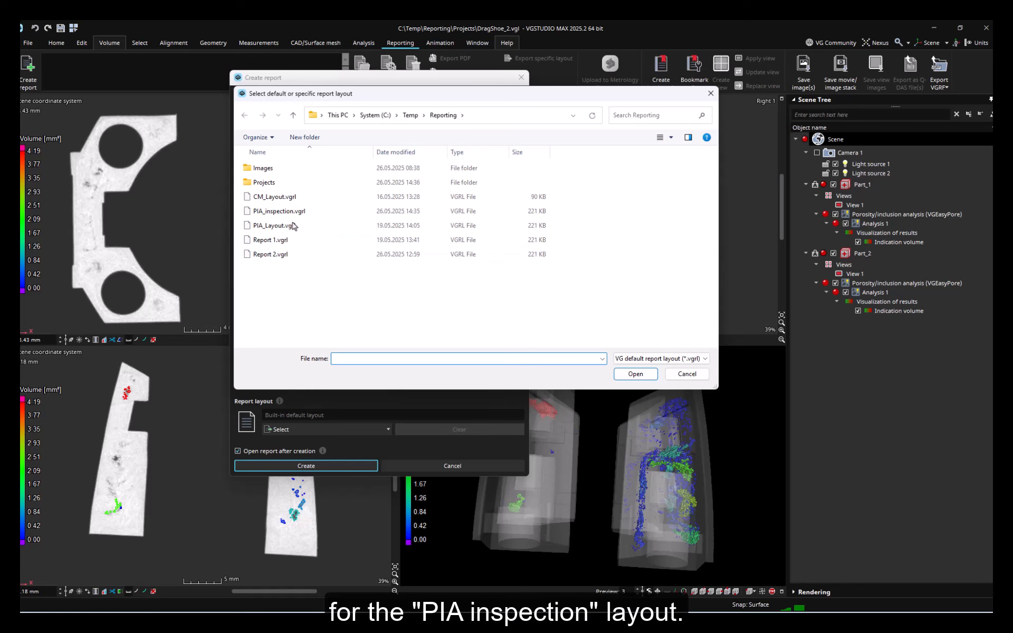
pyautogui.click(292, 211)
pyautogui.click(618, 374)
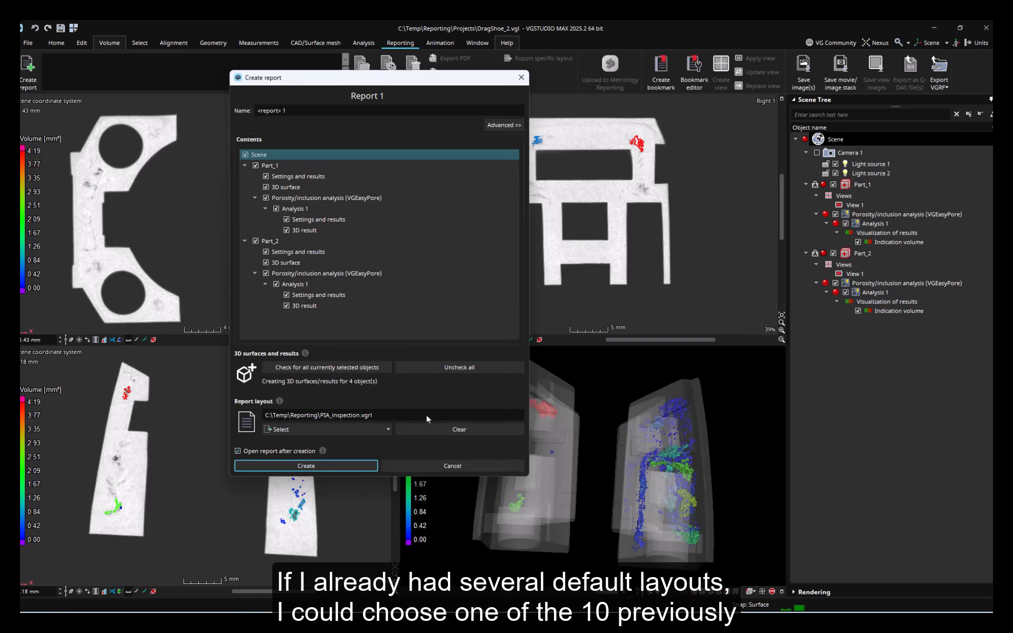
# Step: Check the list of recently used layouts and create the report
pyautogui.click(390, 429)
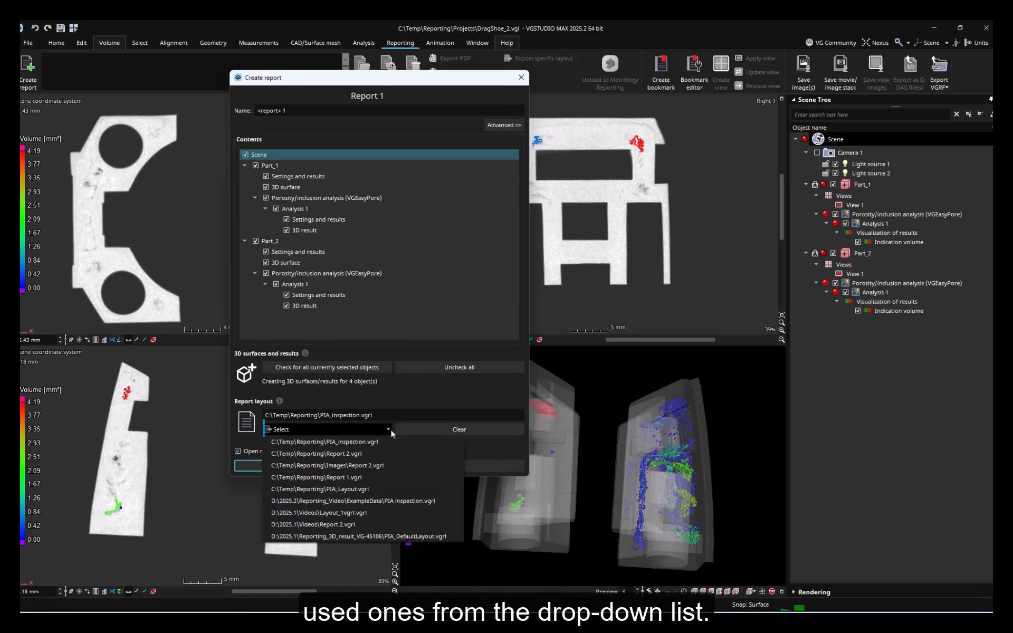
pyautogui.click(391, 432)
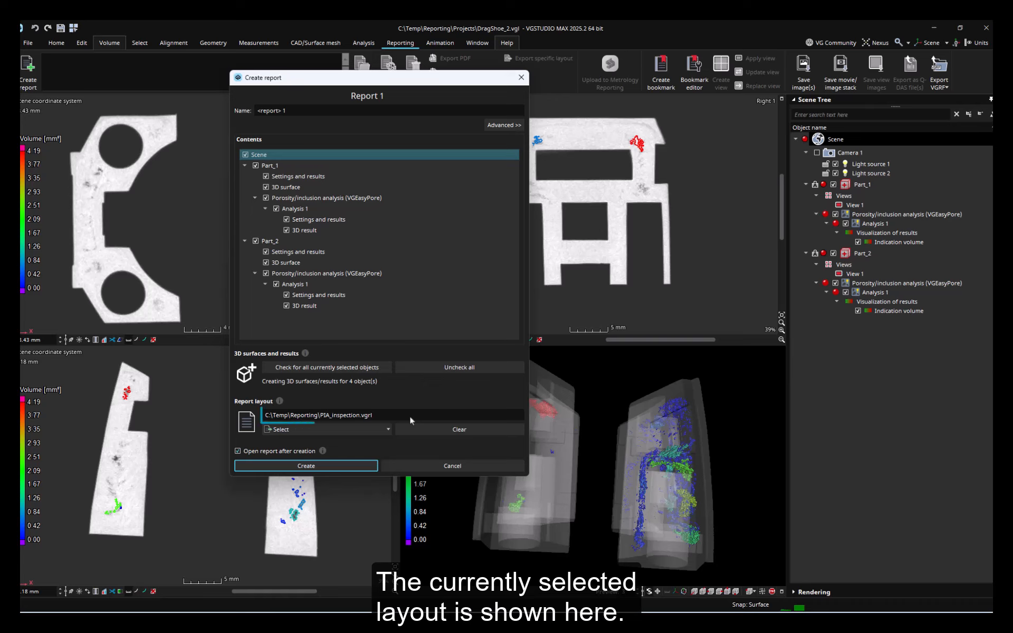
pyautogui.click(355, 465)
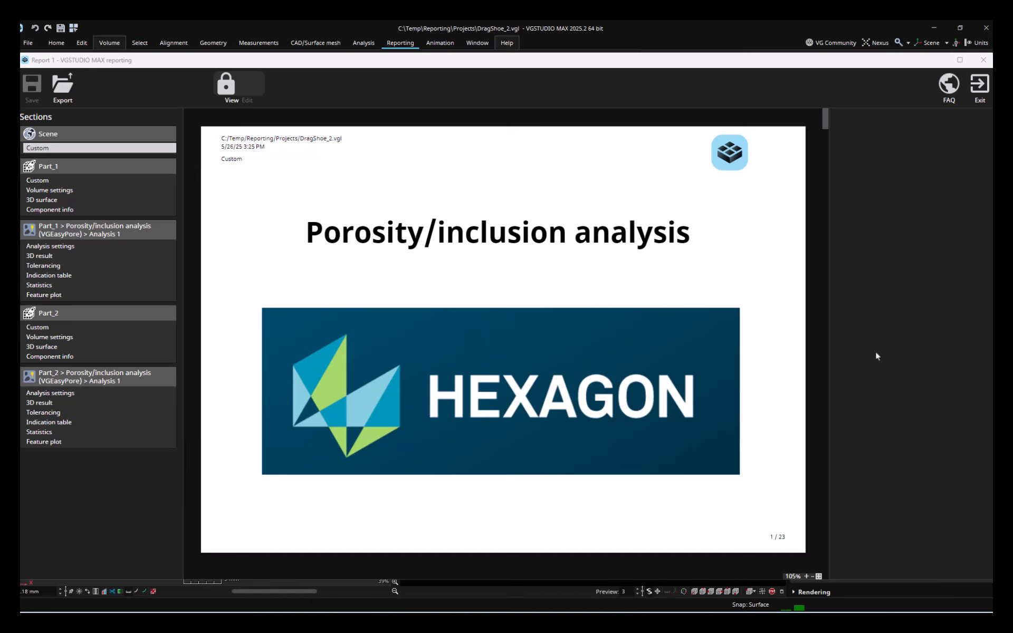
# Step: Review the indication tables of Part_1 and Part_2 and open the FAQ page
pyautogui.click(86, 276)
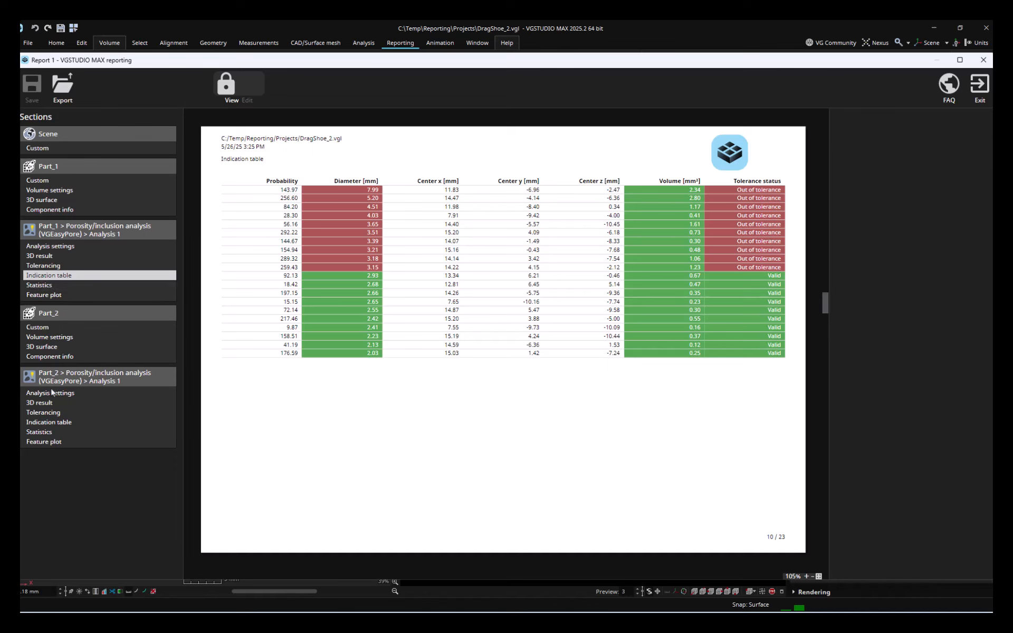
pyautogui.click(51, 426)
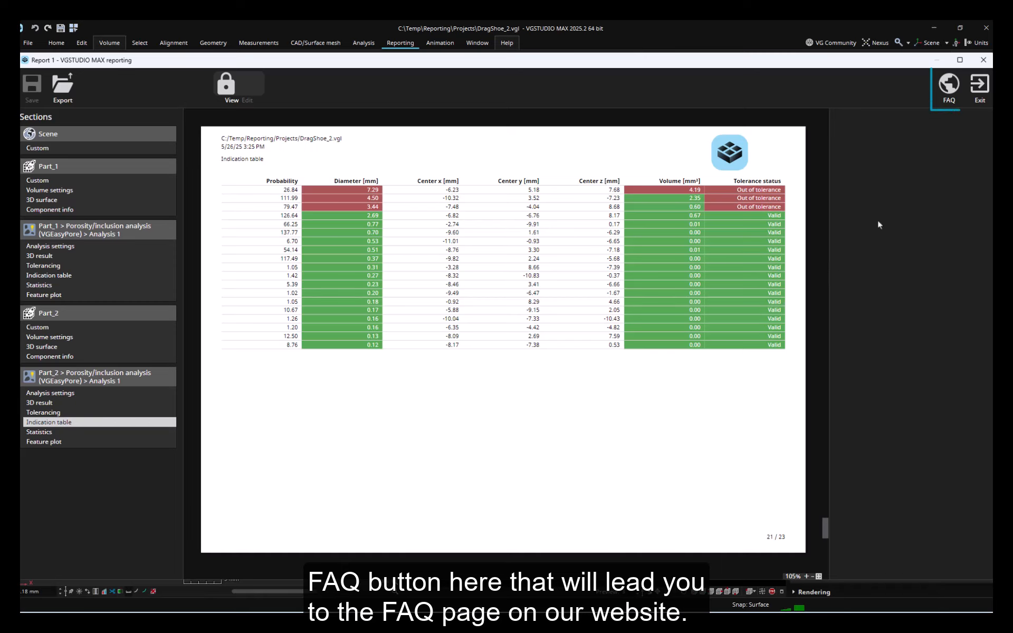
pyautogui.click(952, 89)
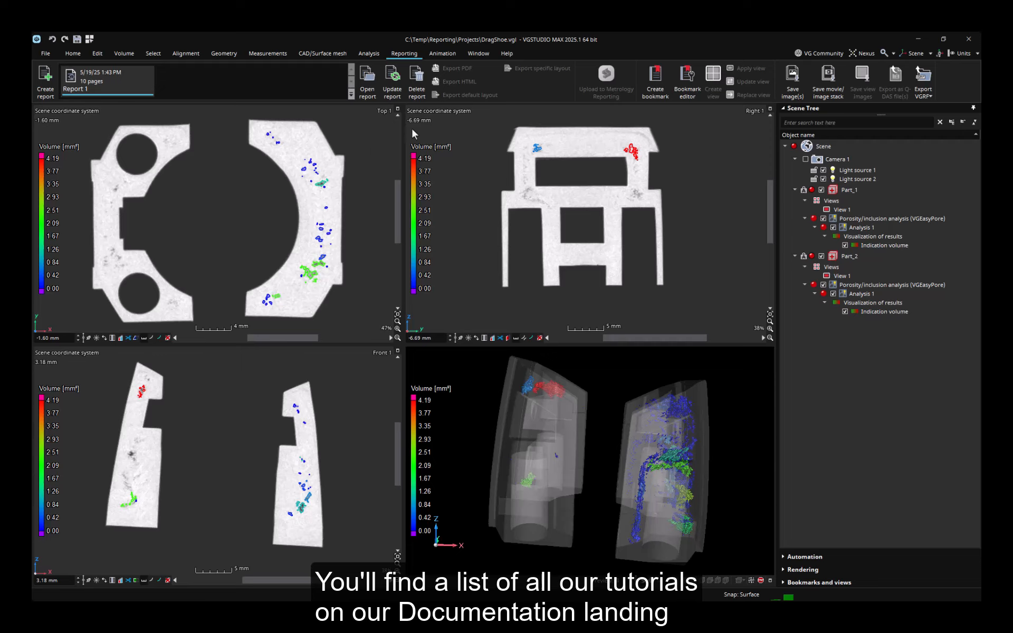
# Step: Open the tutorials overview from the Help menu
pyautogui.click(506, 53)
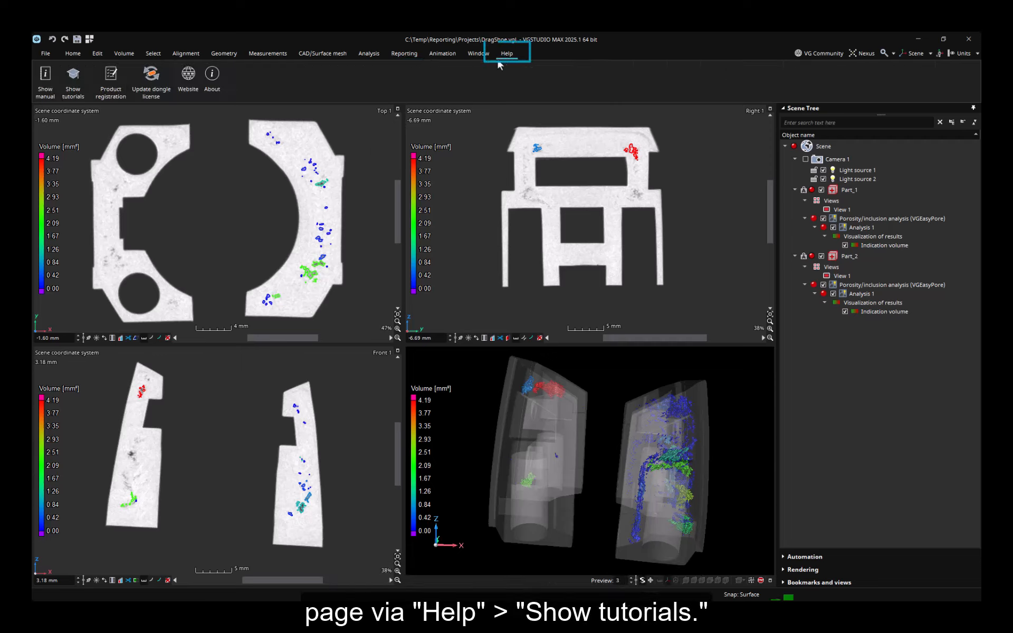
pyautogui.click(78, 86)
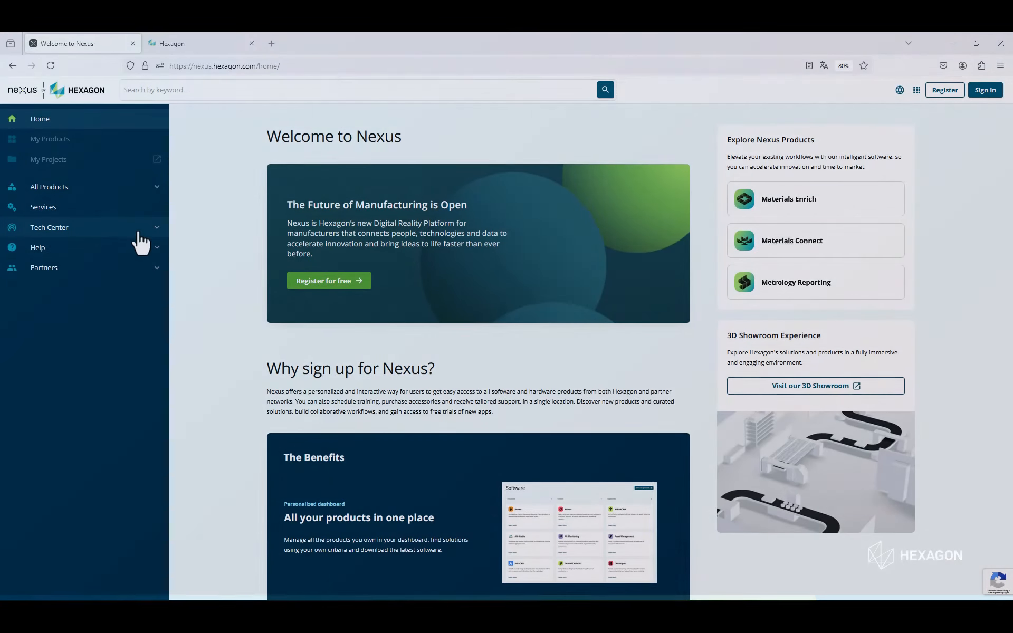
# Step: In the browser, open the Nexus Documentation Center and visit the VG software community forums
pyautogui.click(137, 232)
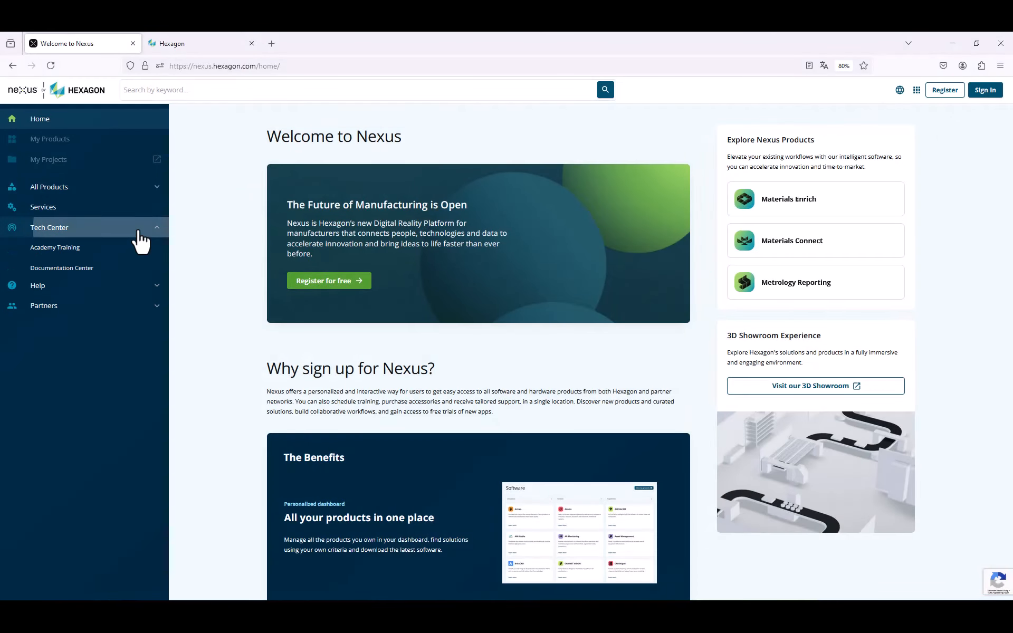
pyautogui.click(137, 258)
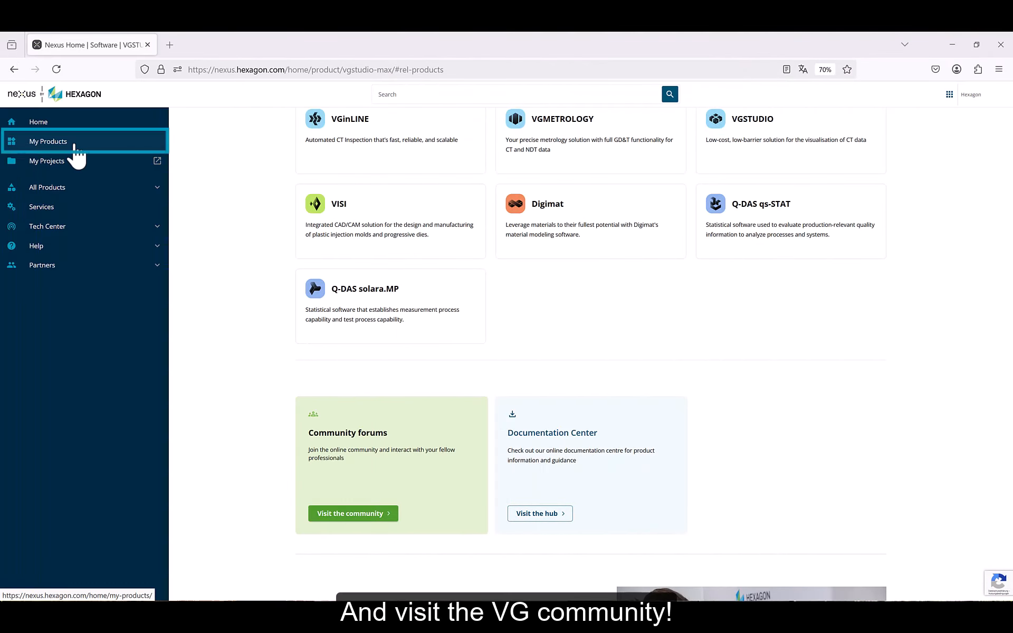
pyautogui.click(334, 515)
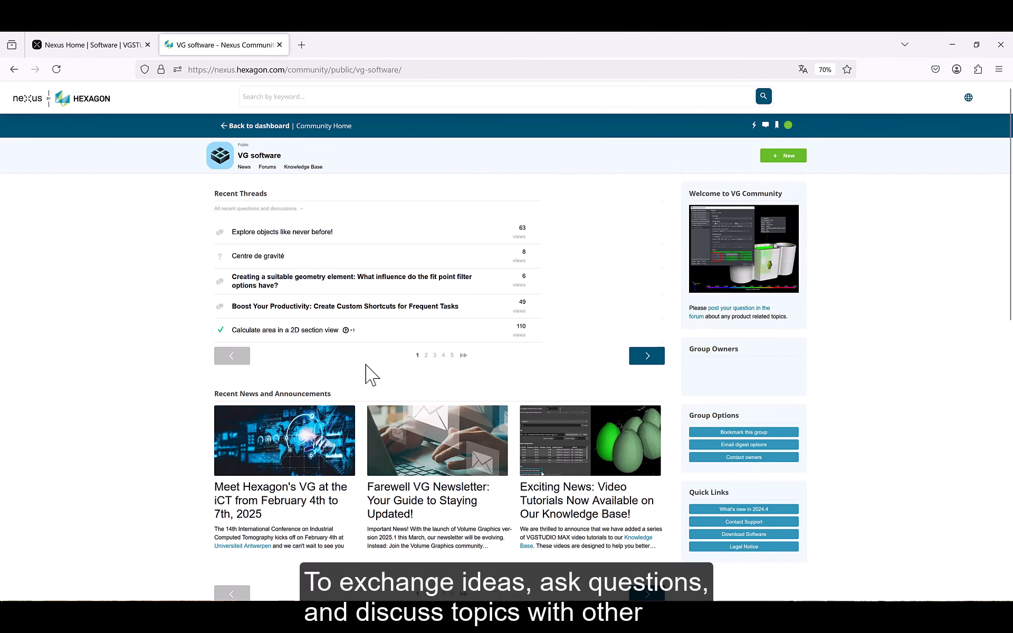